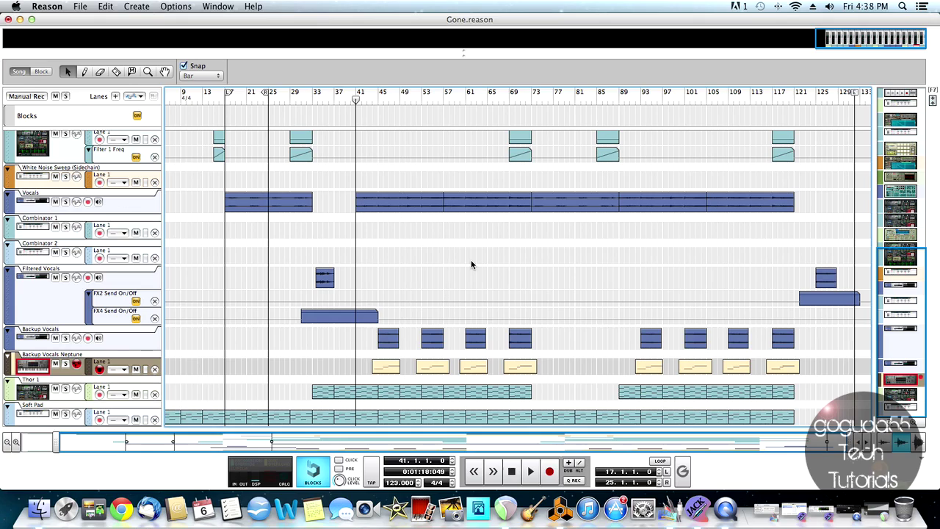
Step: Play the song from bar 41, examining the existing Backup Vocals Neptune setup in the rack, sequencer and mixer
key(F6)
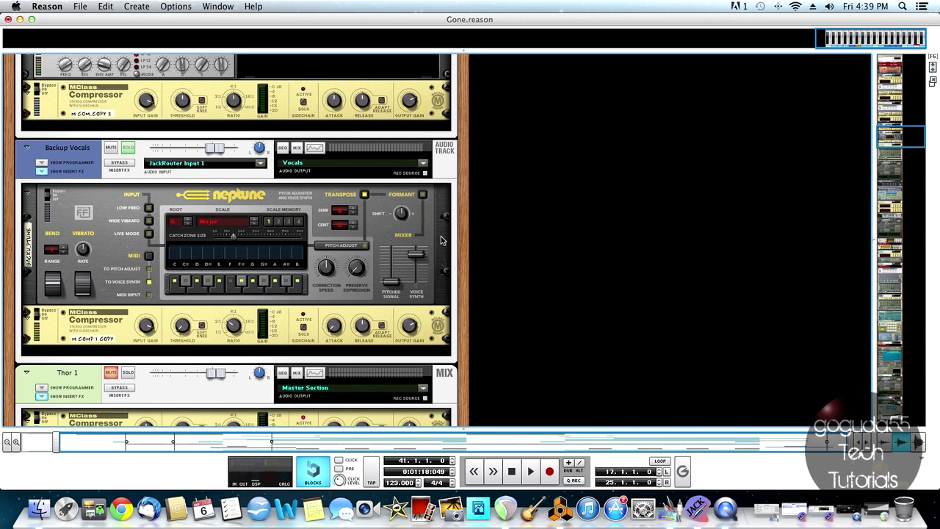
key(space)
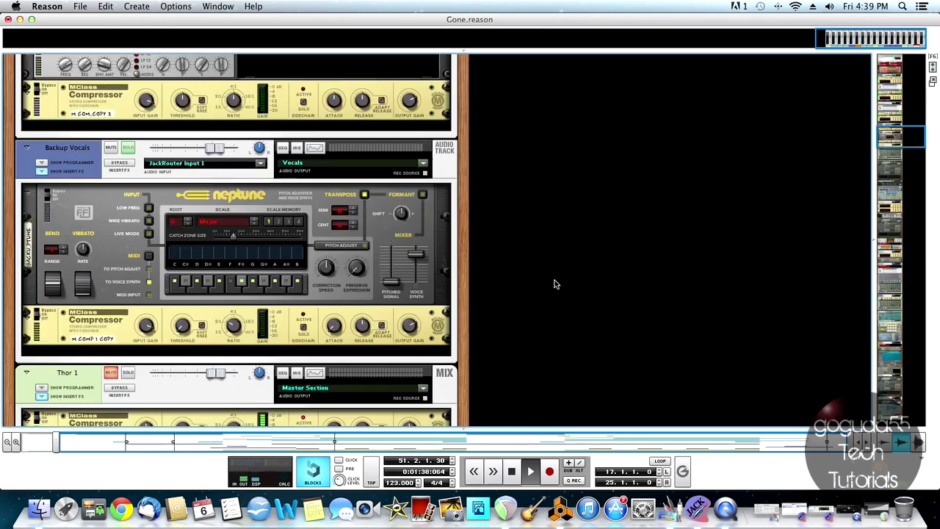
key(F7)
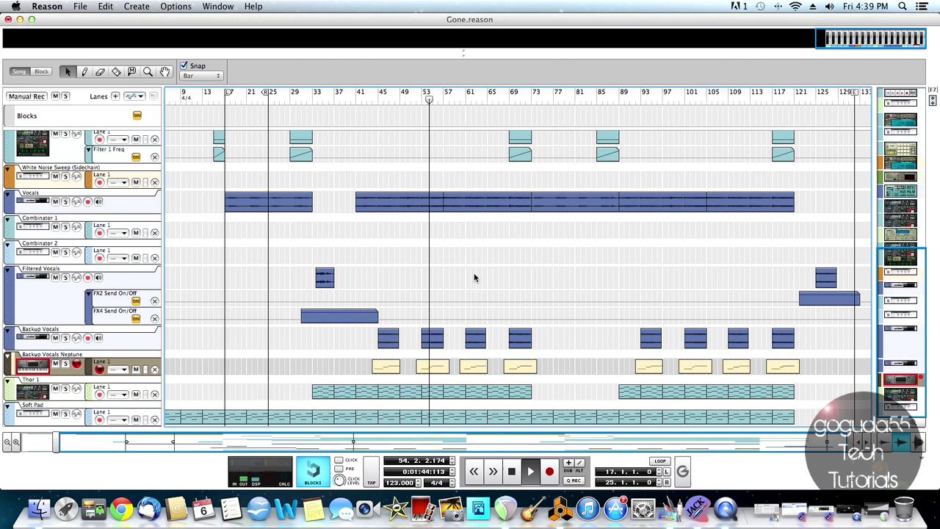
key(F5)
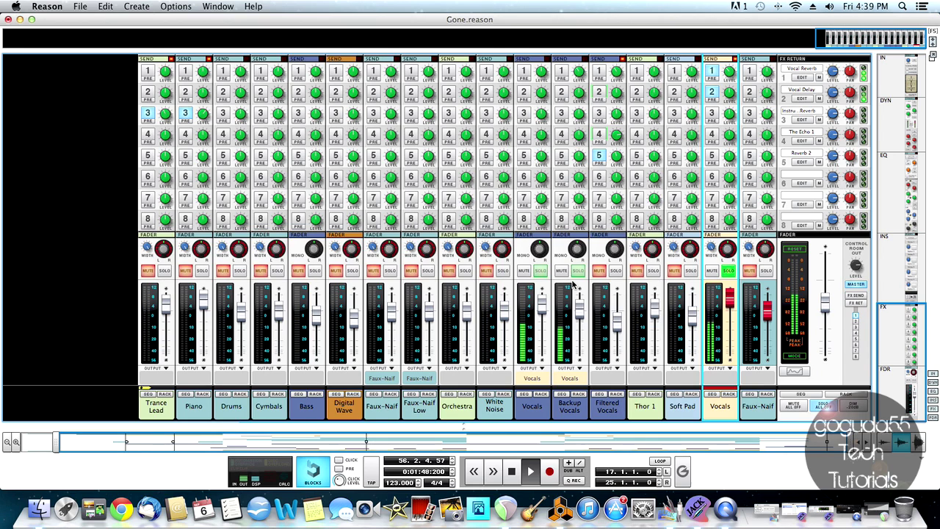
key(F7)
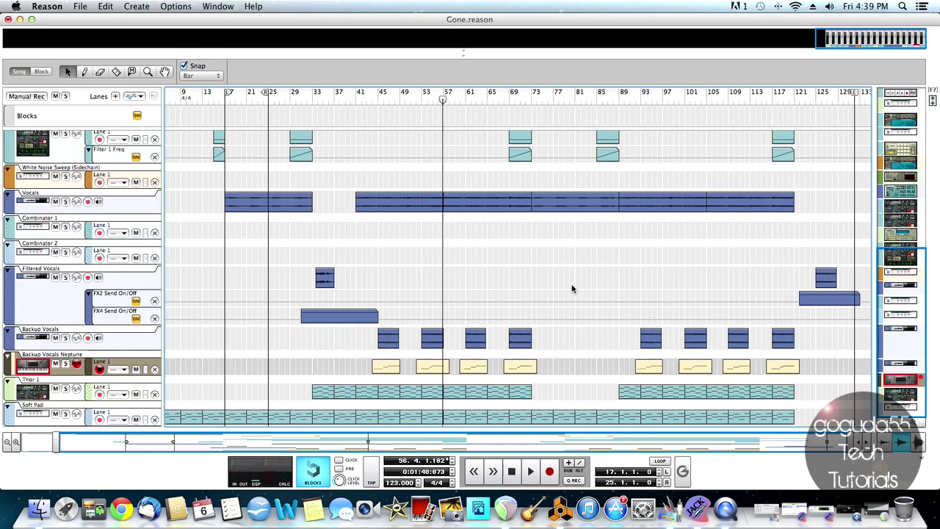
Step: Solo only the Backup Vocals channel and audition it with the sequencer in view, from bar 41 to about bar 57
key(F5)
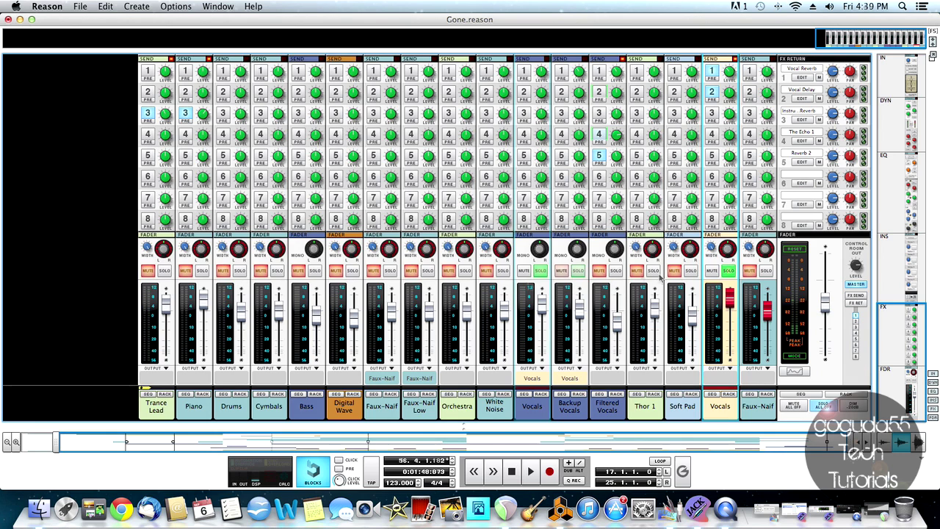
click(578, 272)
click(578, 272)
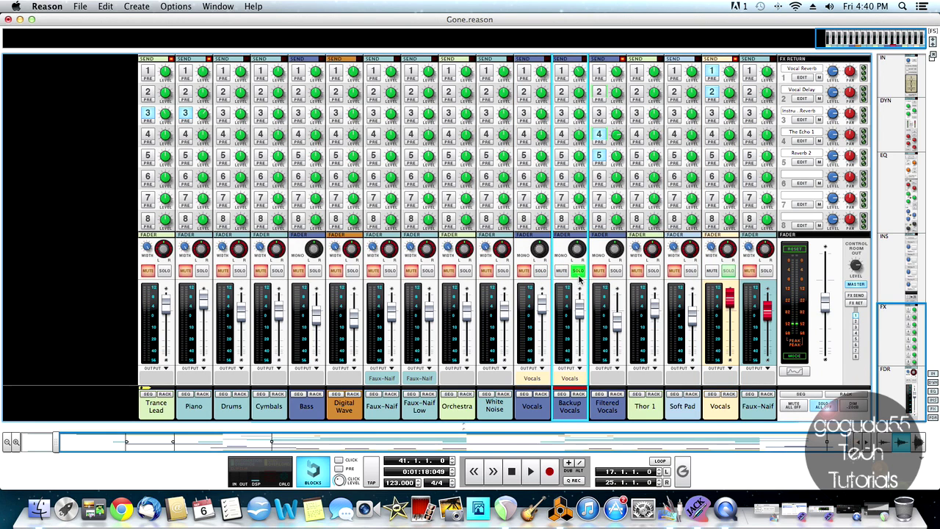
key(F7)
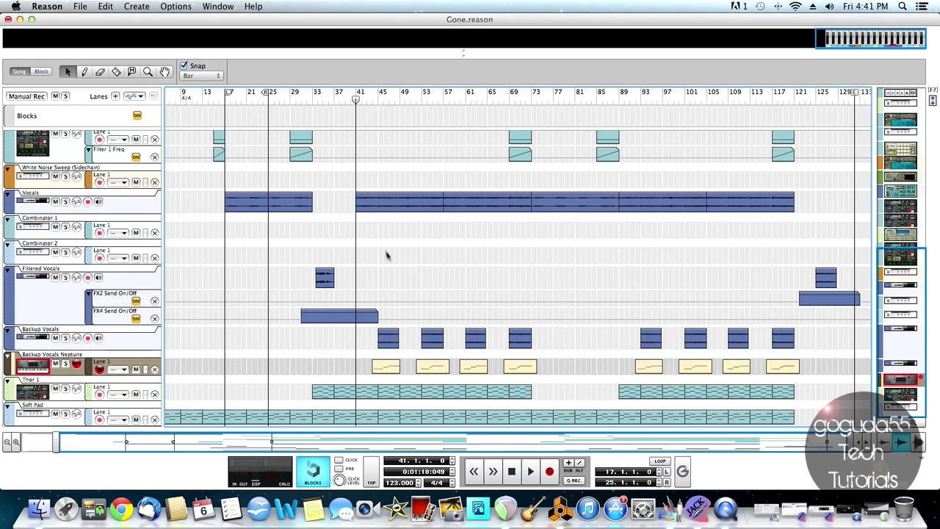
key(space)
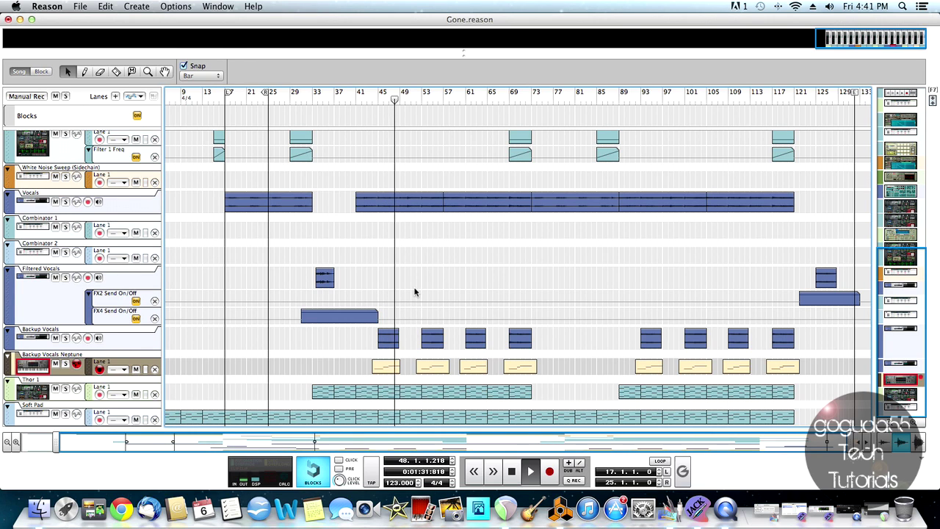
click(416, 98)
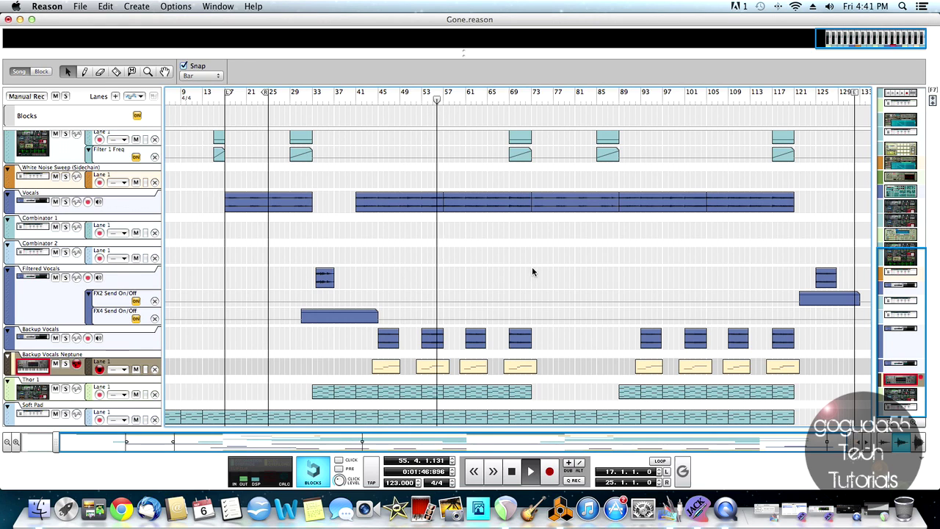
key(space)
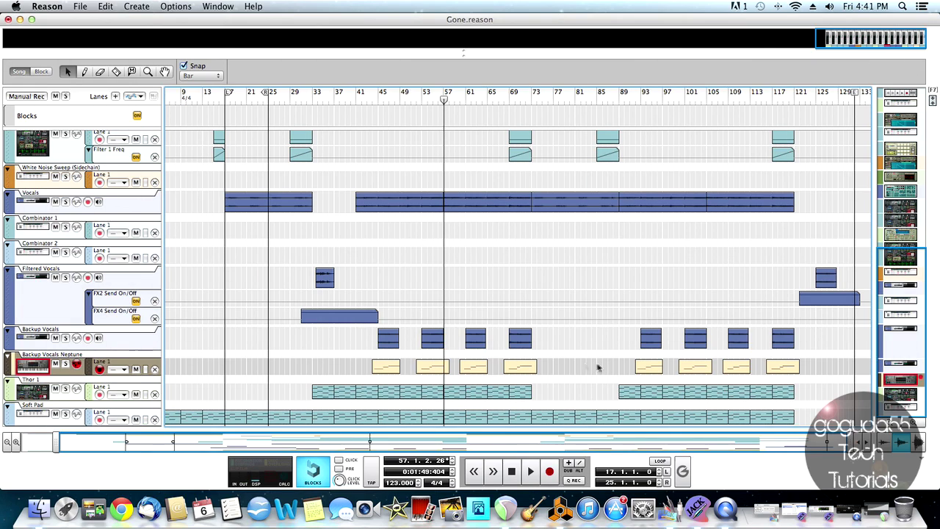
Step: Duplicate the Vocals audio track together with its device
scroll(293, 294, up, 2)
click(294, 275)
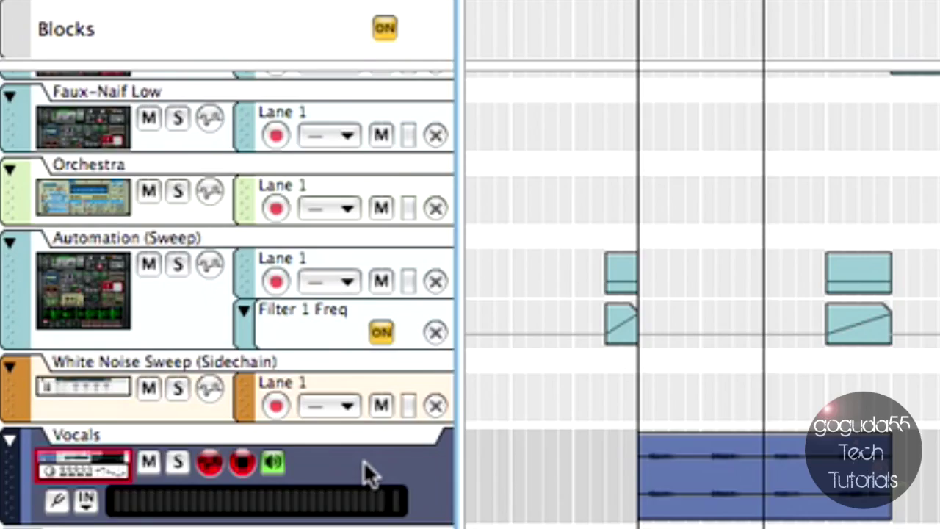
right_click(130, 269)
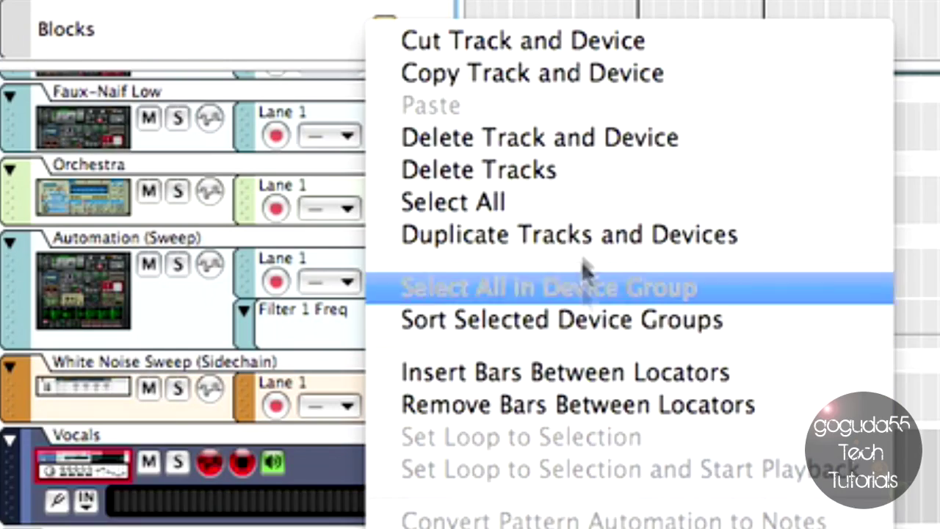
click(607, 238)
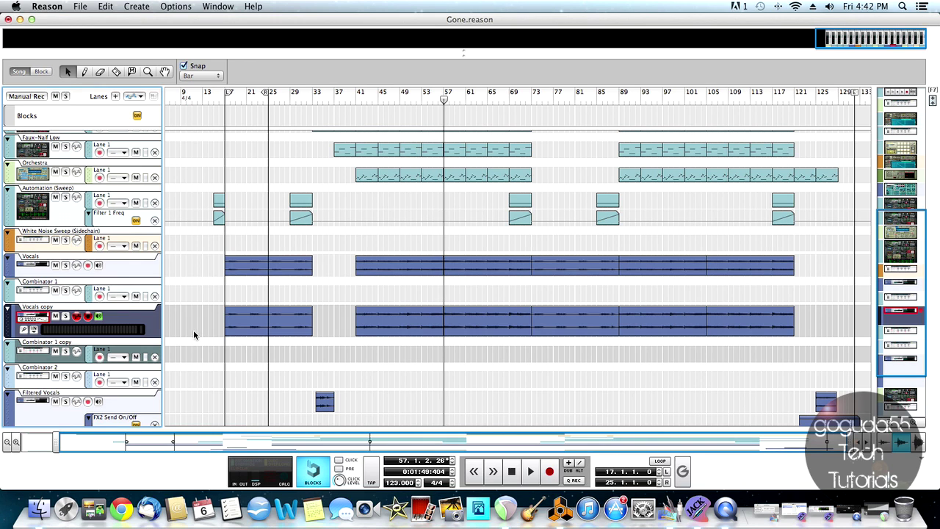
Step: Add a Neptune Pitch Adjuster from the Studio FX devices above the MClass Compressor in the Vocals copy rack
key(F5)
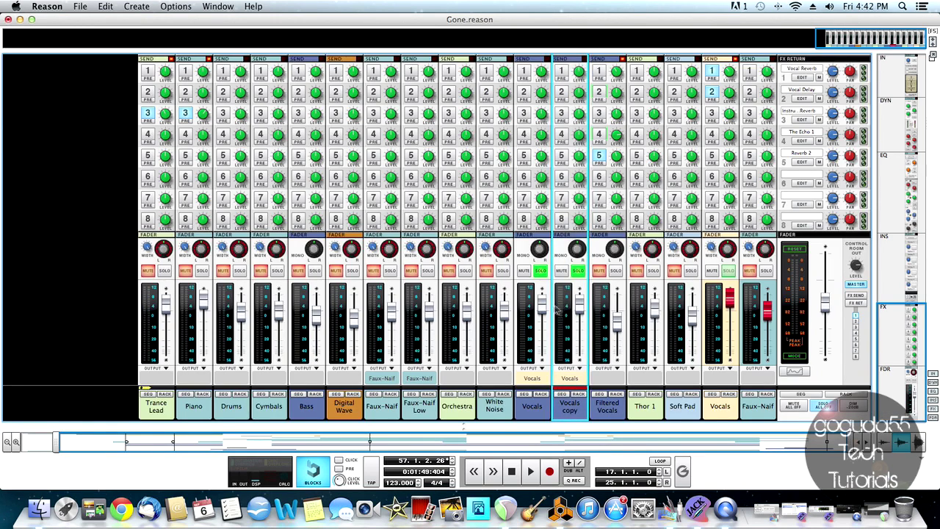
key(F7)
key(F6)
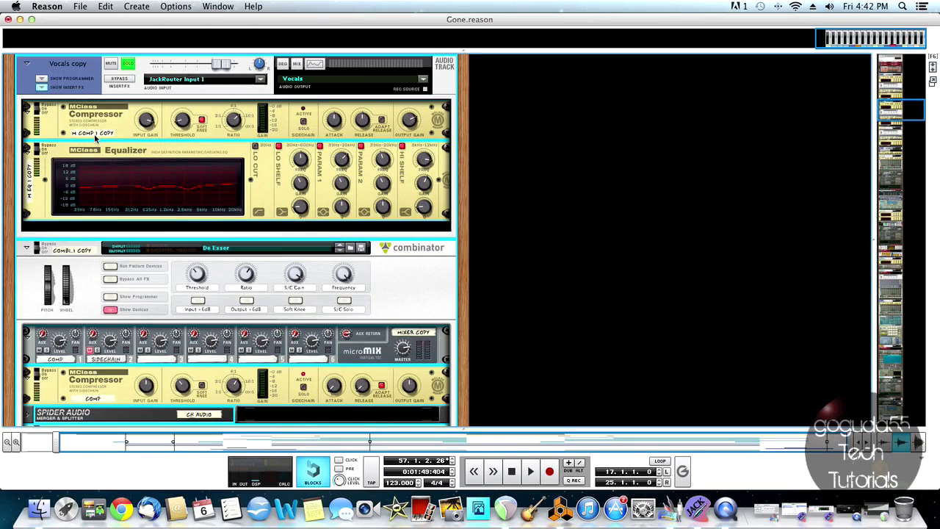
scroll(118, 170, up, 3)
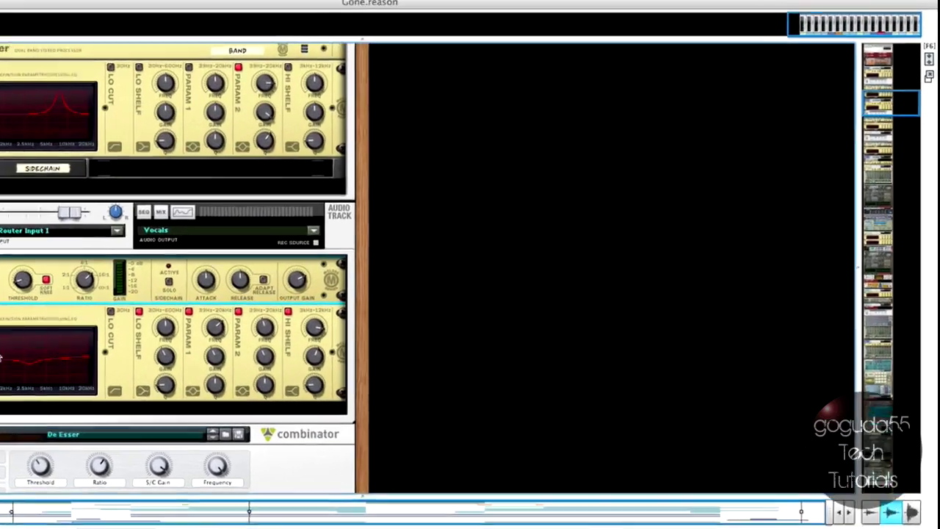
key(F8)
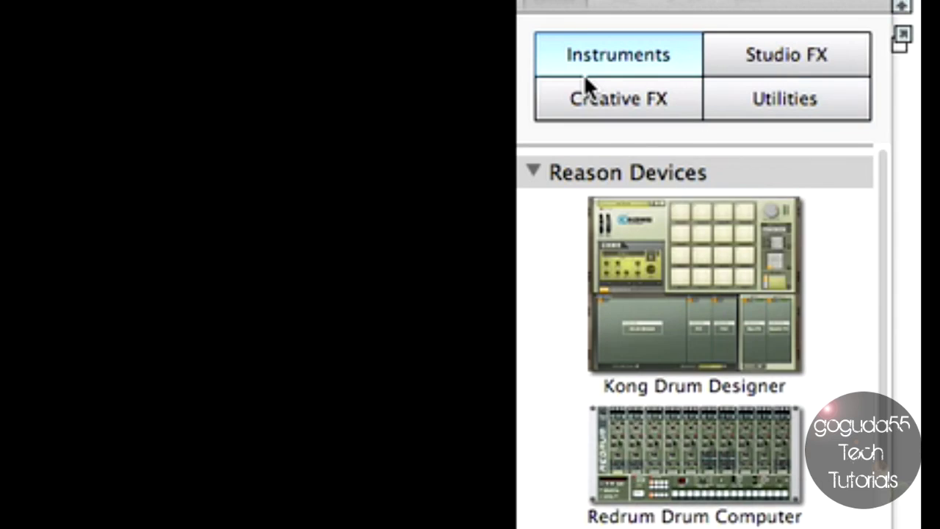
click(726, 78)
drag(750, 329, 352, 378)
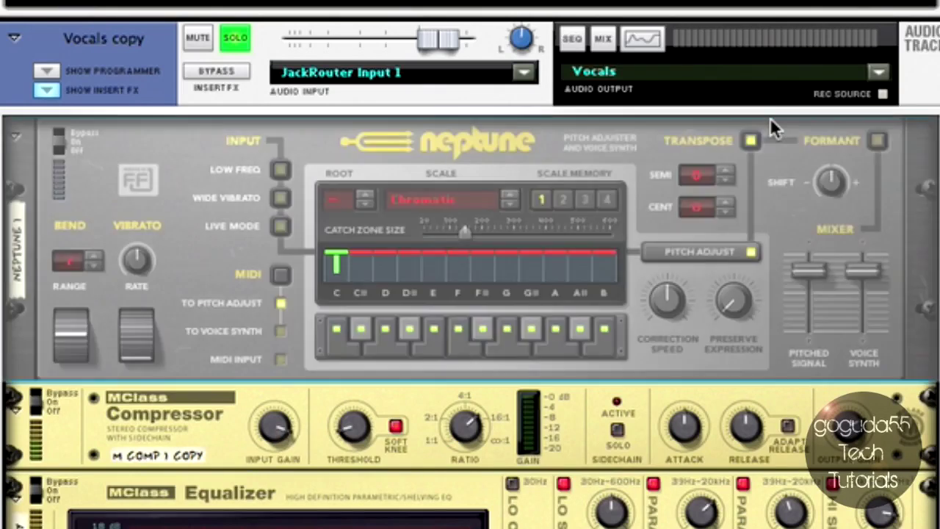
Step: Turn off Pitch Adjust on the new Neptune and lower its Pitched Signal fader to the minimum
click(749, 140)
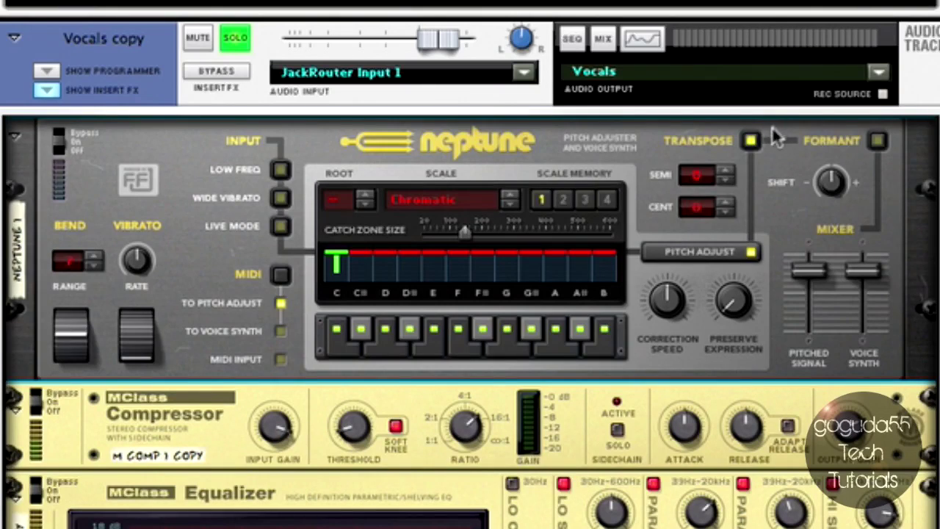
click(721, 254)
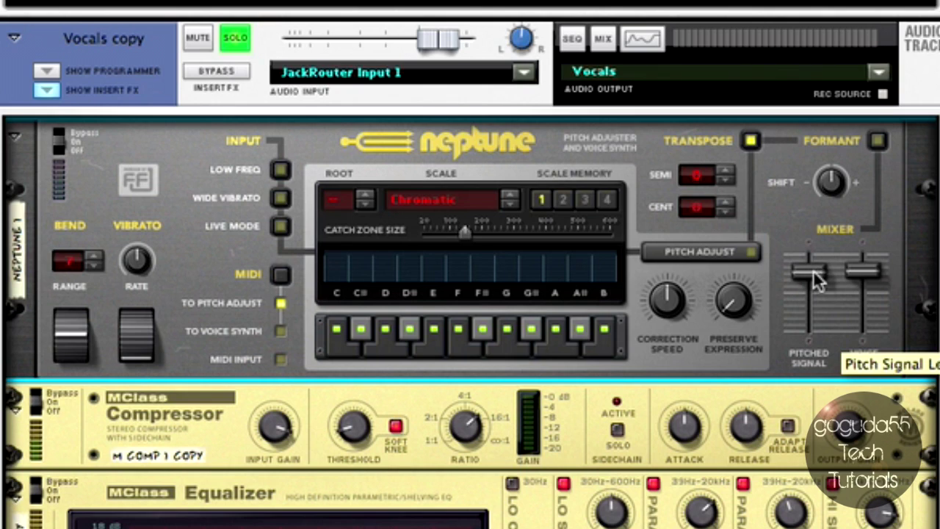
drag(815, 294, 814, 370)
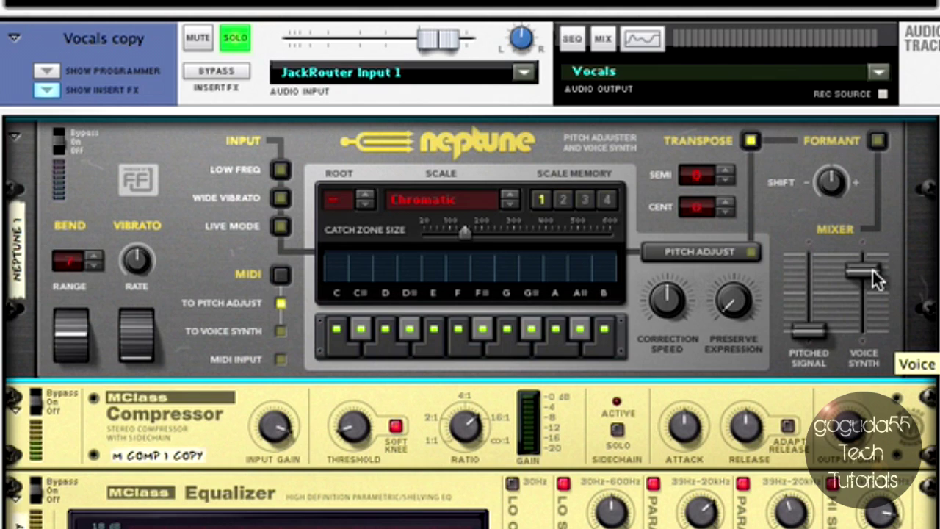
Step: Route the new Neptune's MIDI to Voice Synth and create a sequencer track for the device
click(282, 332)
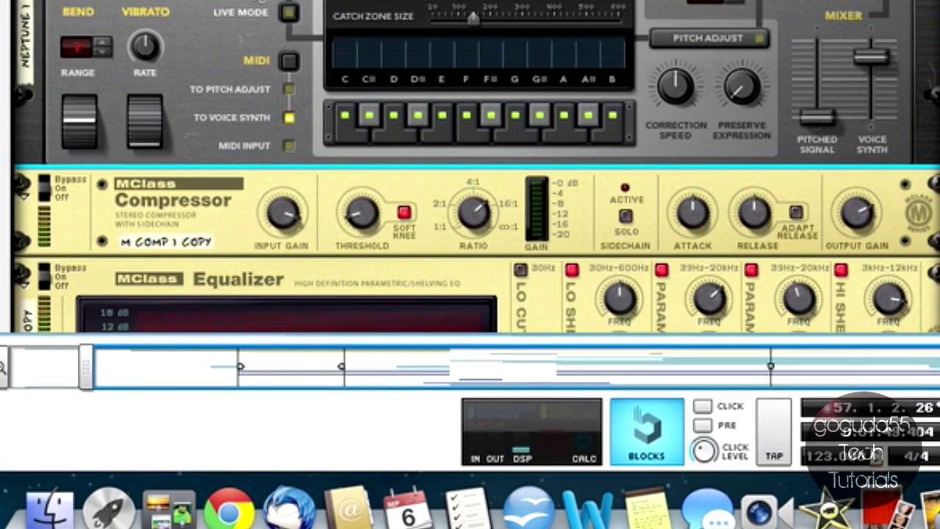
right_click(258, 2)
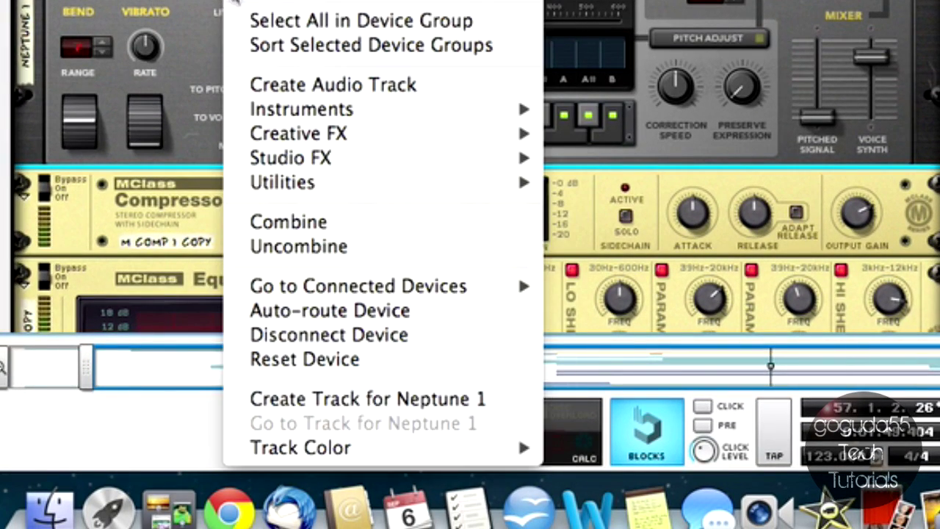
click(400, 400)
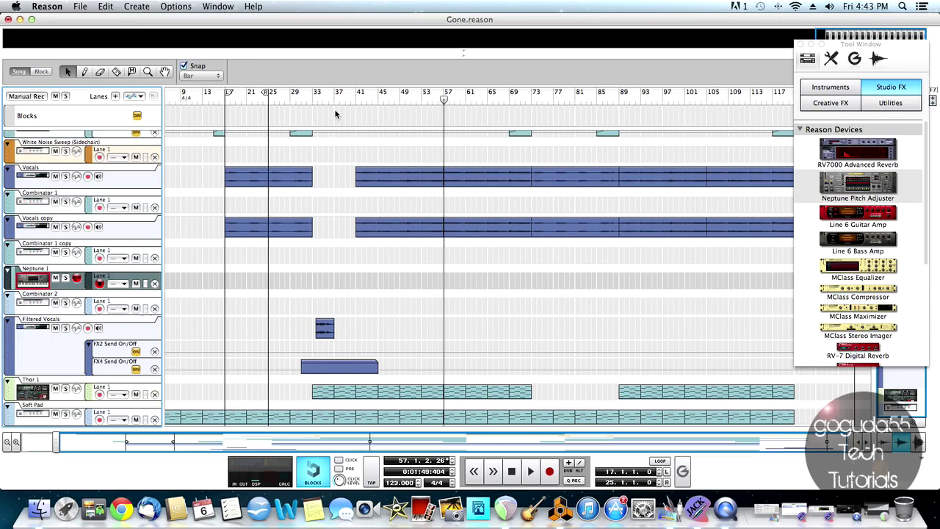
Step: Play the song from bar 41 to about bar 49 with the new Neptune track armed
click(356, 102)
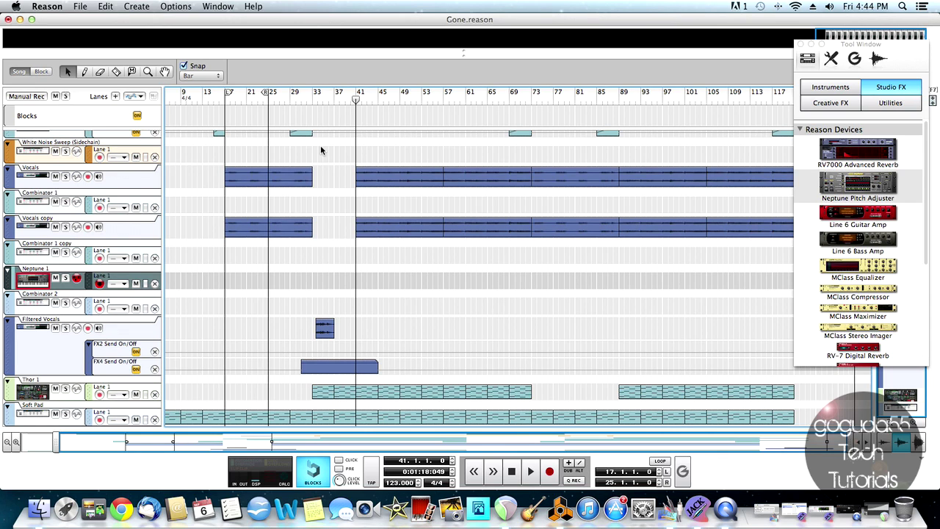
key(space)
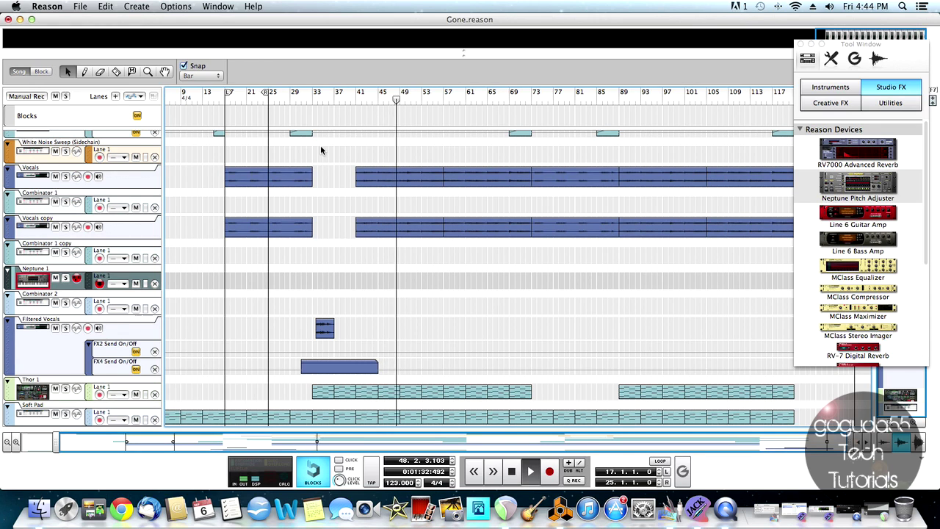
key(space)
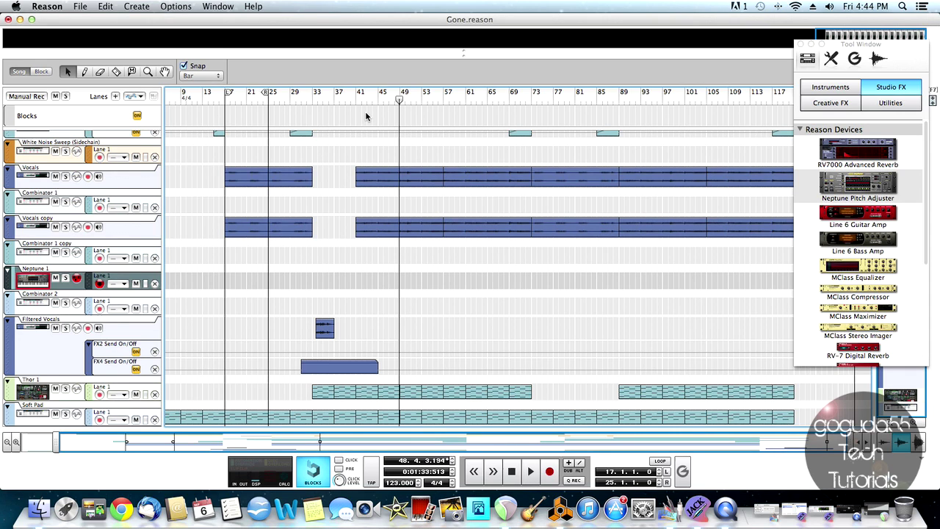
Step: Record a 33-bar MIDI harmony clip on the new Neptune track starting at bar 41, and return the playhead to bar 41
scroll(366, 115, left, 1)
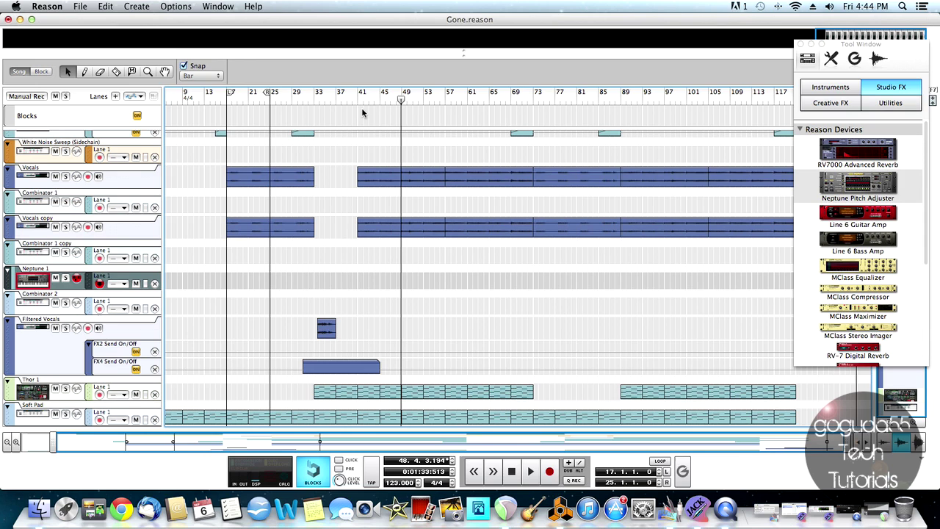
click(358, 99)
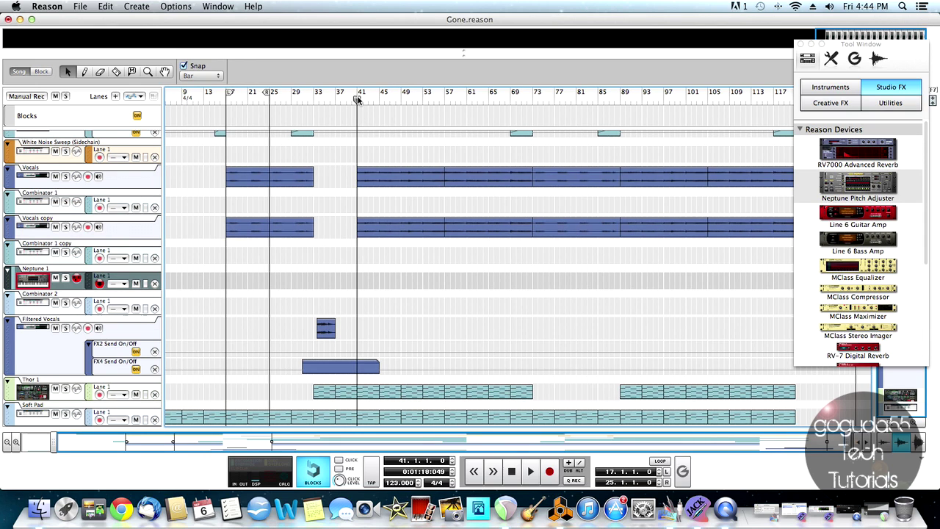
scroll(357, 99, left, 1)
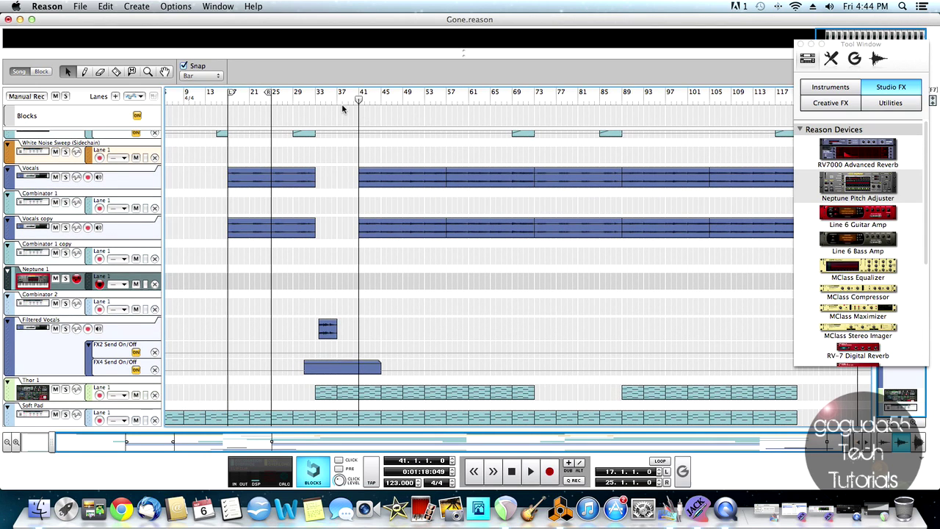
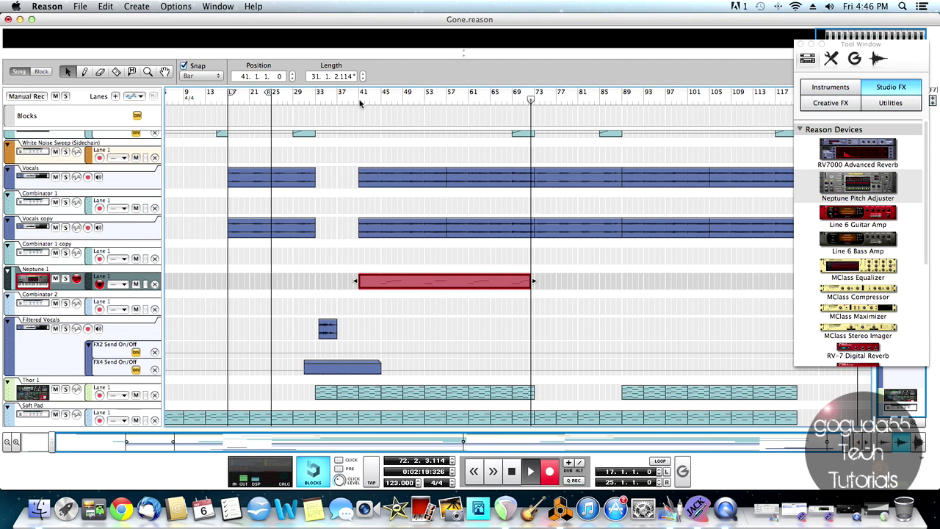
key(space)
click(360, 101)
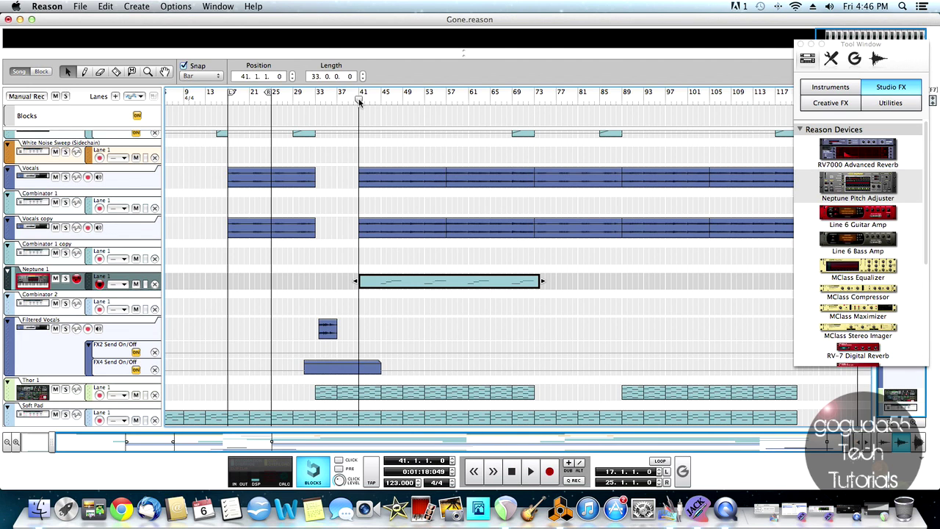
Step: Rename the Vocals copy mixer channel as Backing Vocals and start playing the mix from bar 41
key(F5)
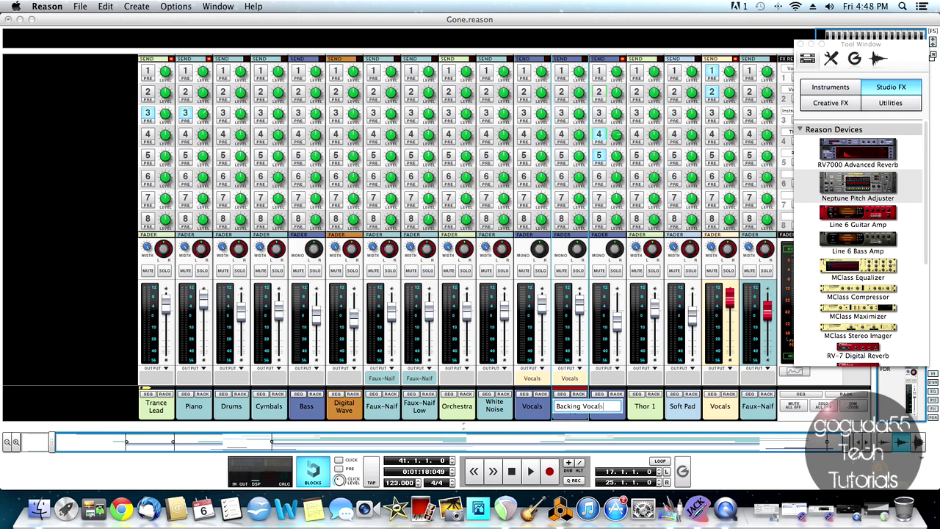
key(Return)
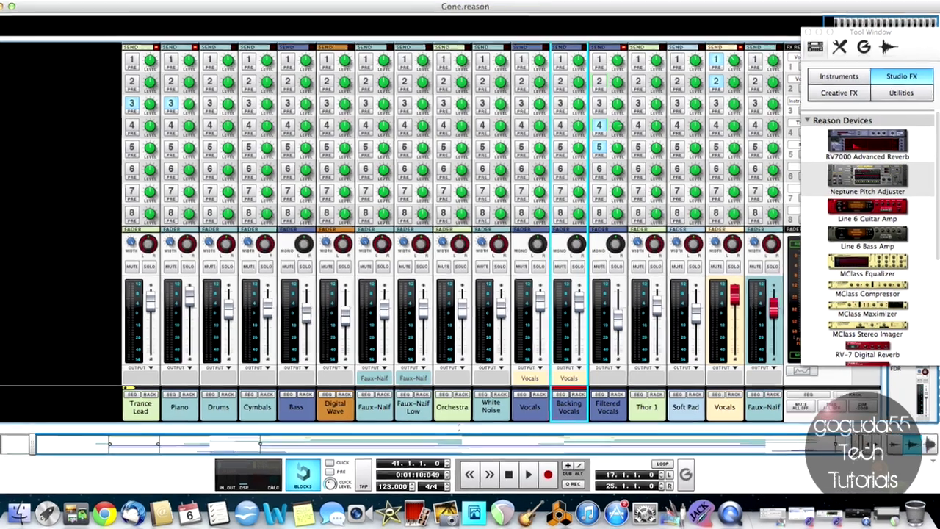
key(space)
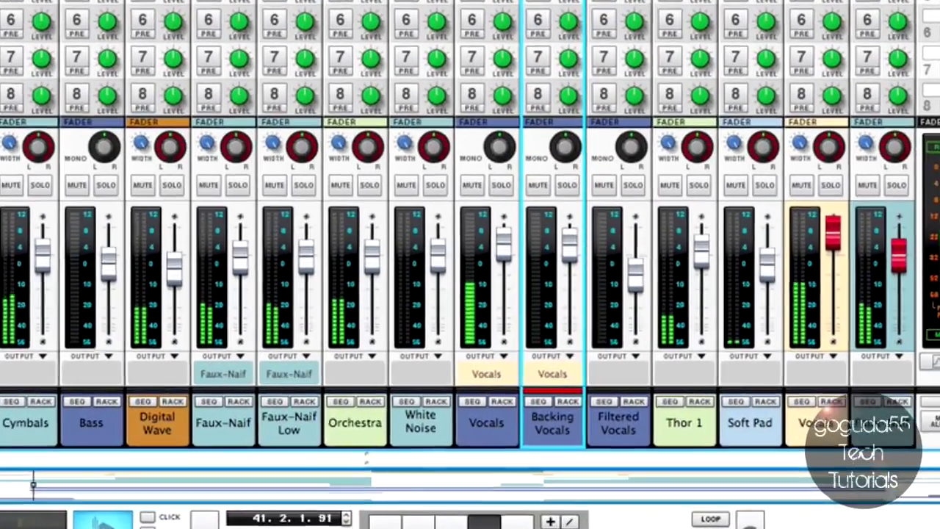